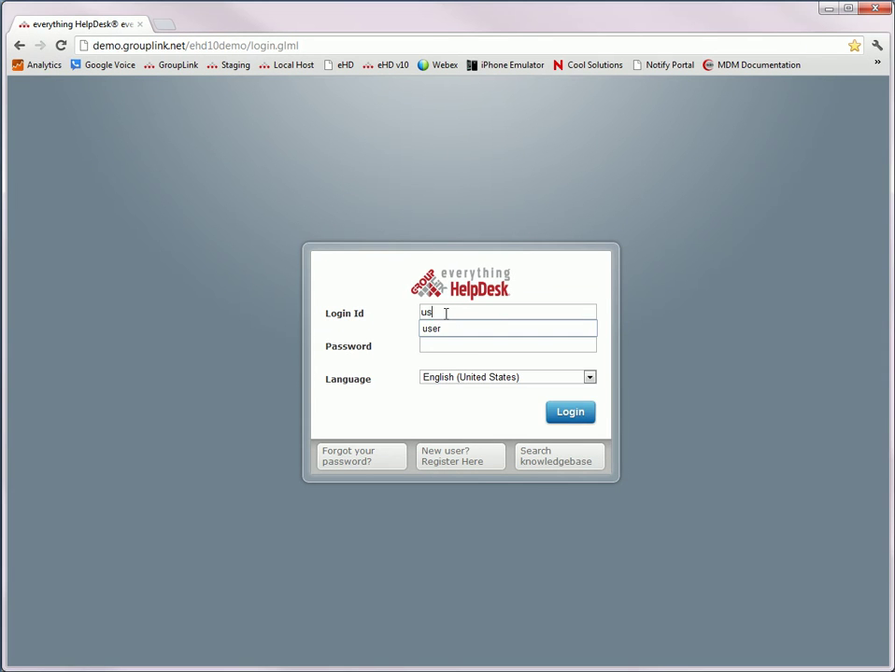
Sign in to everything HelpDesk with the user login
key("Tab")
type("user")
key("Return")
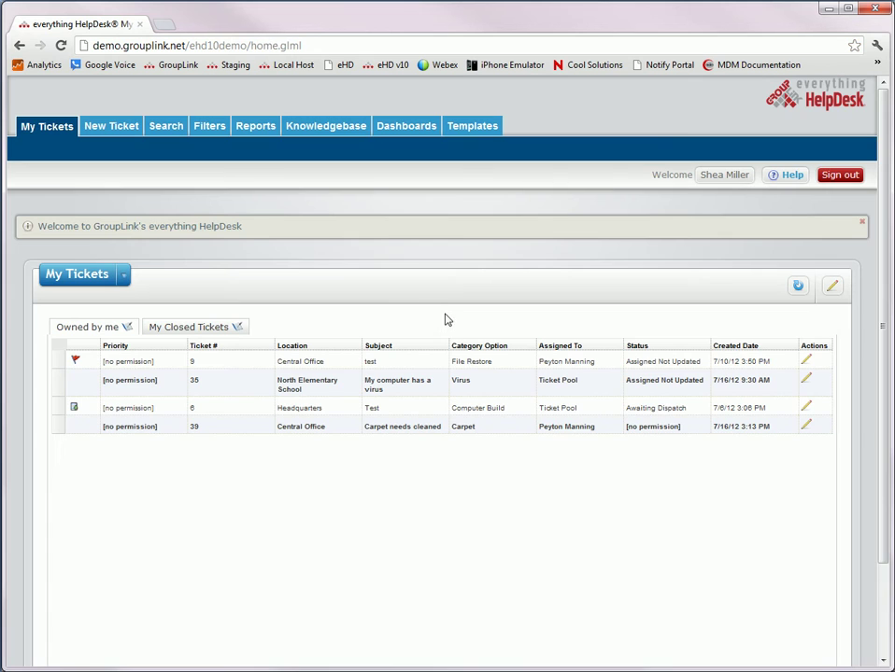
Start a new ticket in the Information Technology group with category Hardware
left_click(110, 137)
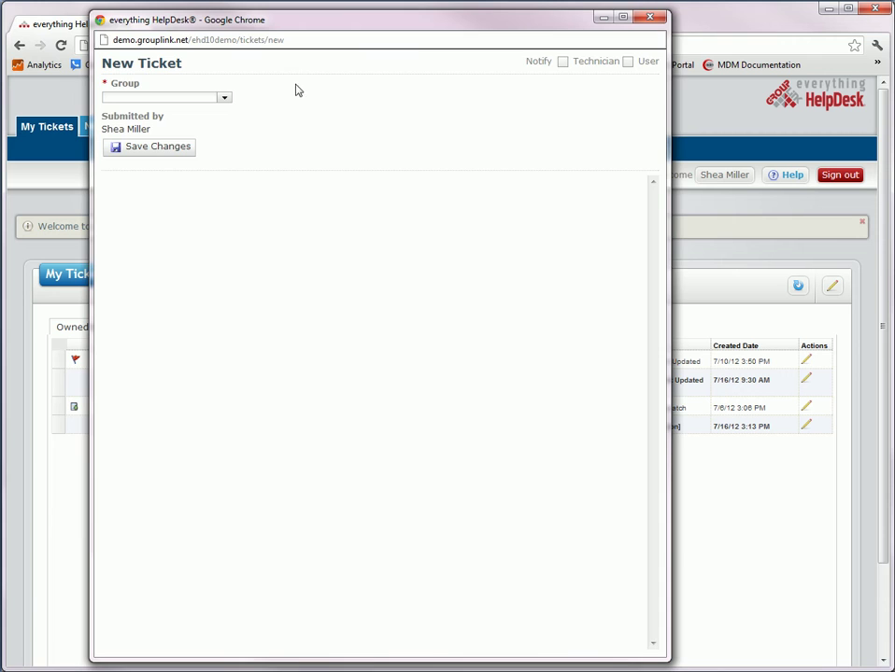
left_click(225, 99)
left_click(219, 124)
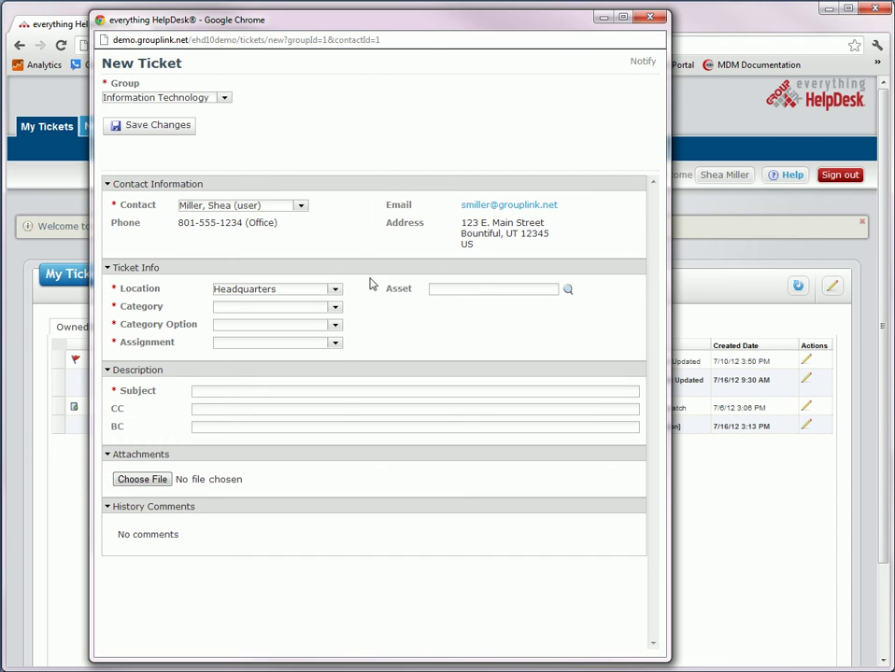
left_click(337, 310)
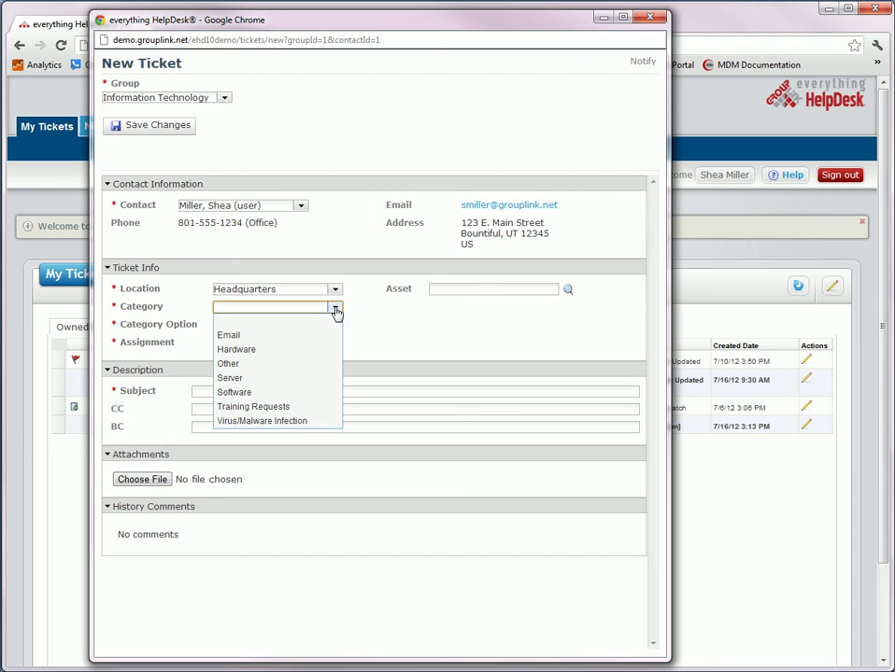
left_click(329, 352)
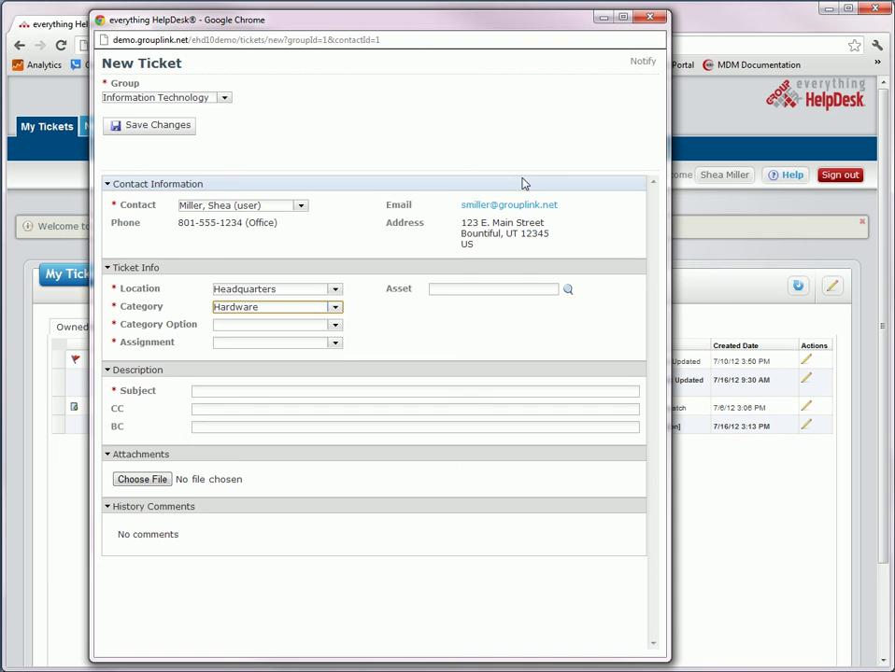
Close the draft ticket, sign out, and log back in as manager
left_click(650, 17)
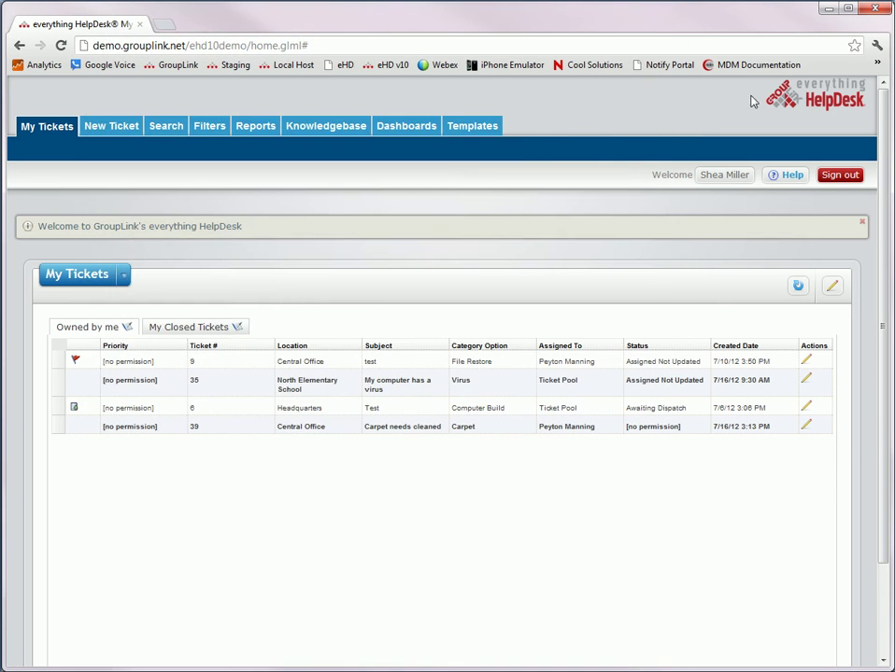
left_click(834, 179)
type("manag")
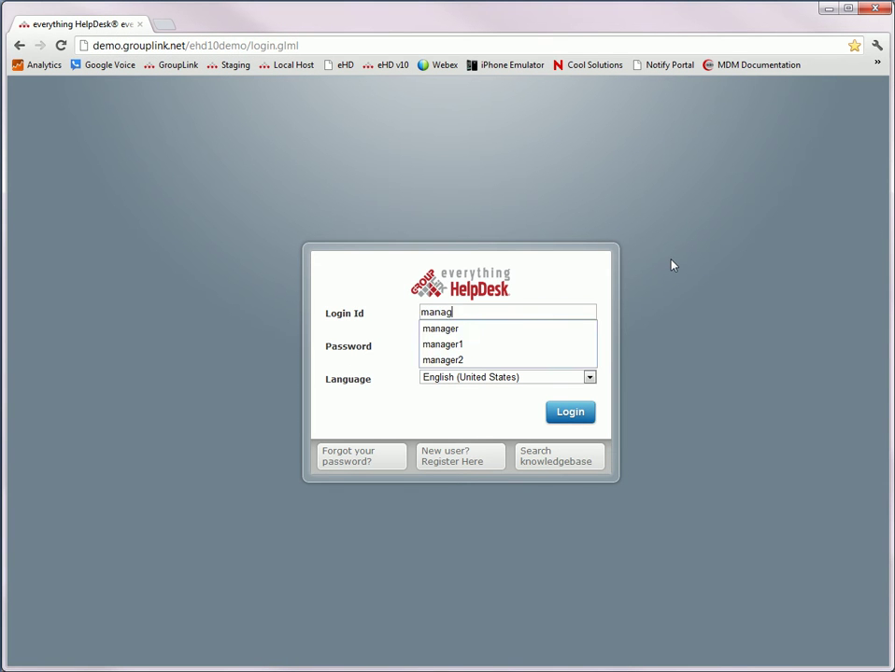
type("er")
key("Tab")
type("manager")
key("Return")
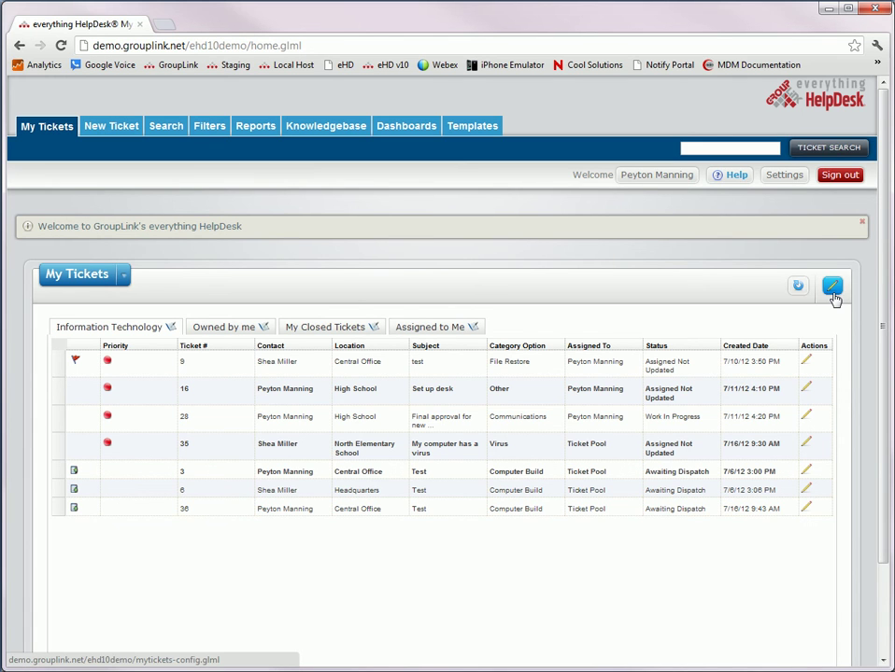
Start, then stop, the All Open Tickets by Location report's scheduled process
left_click(255, 125)
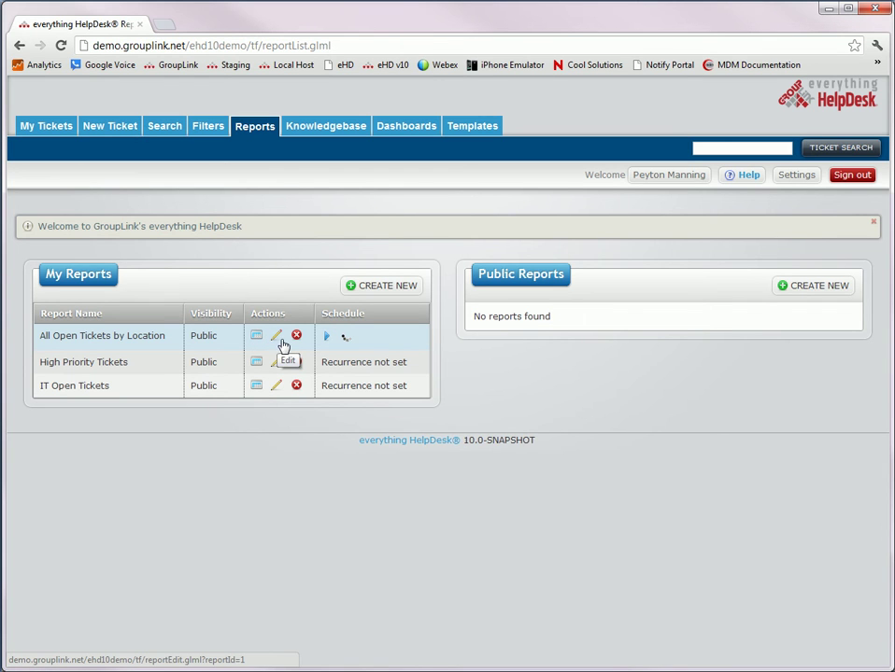
left_click(326, 340)
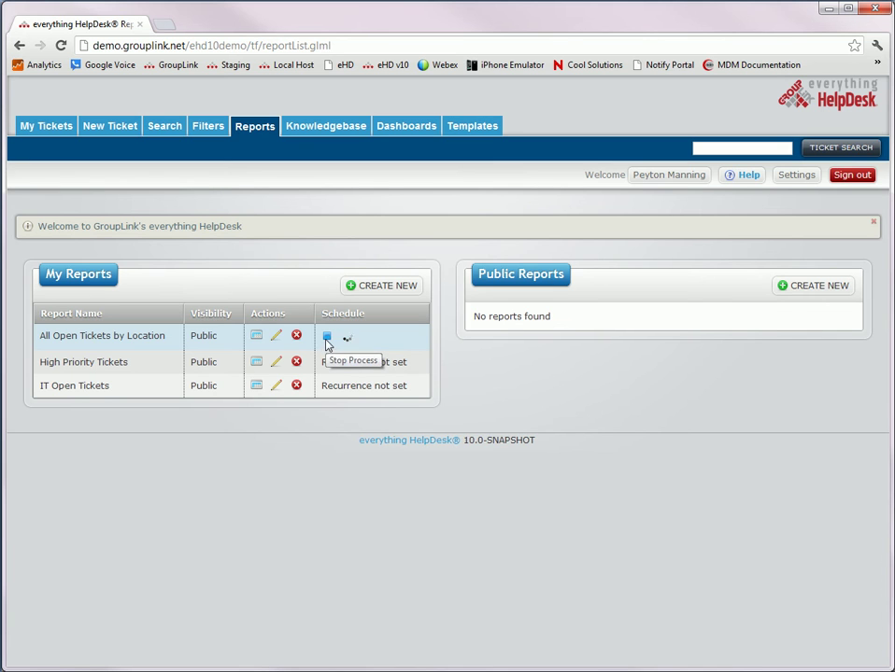
left_click(327, 338)
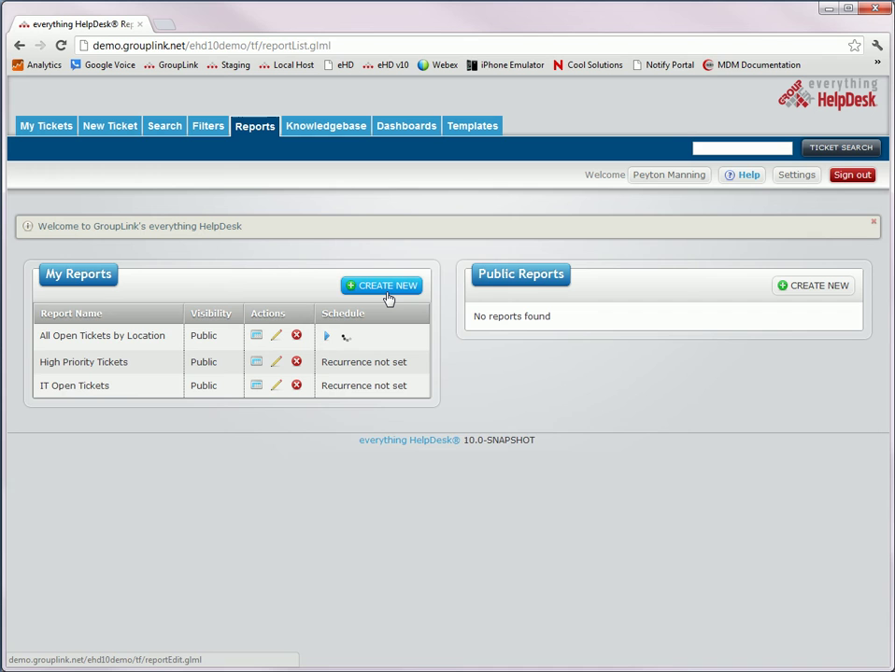
View the ticket Templates, then open the Search filter editor showing New Filter
left_click(474, 128)
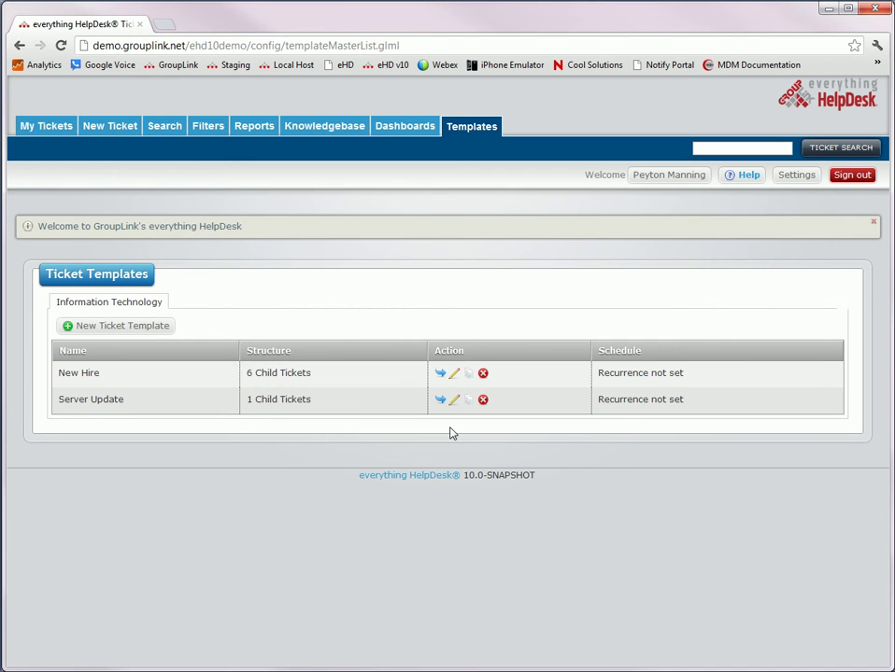
left_click(155, 131)
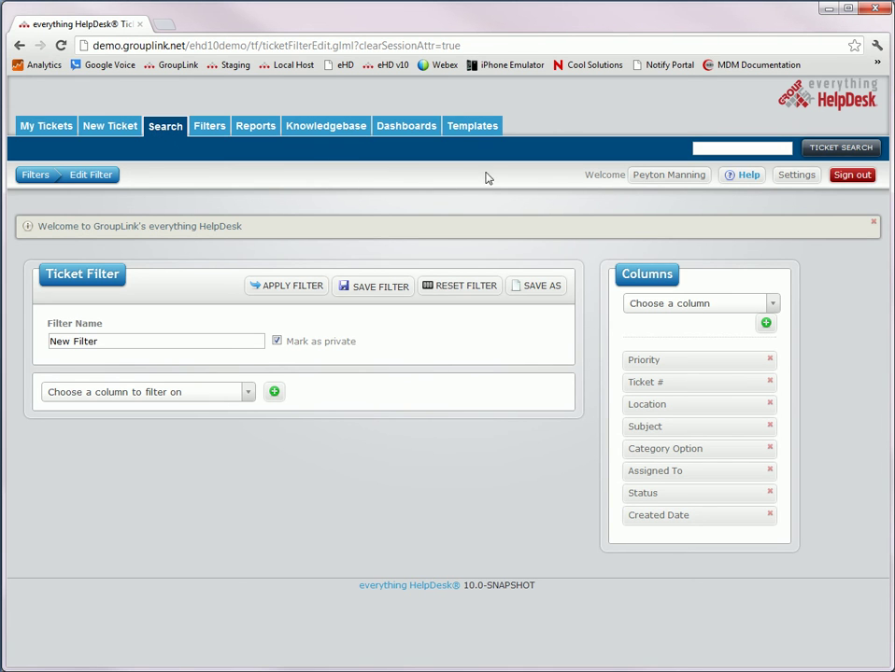
Sign out of the manager account and log in as admin with its password
left_click(853, 177)
type("admin")
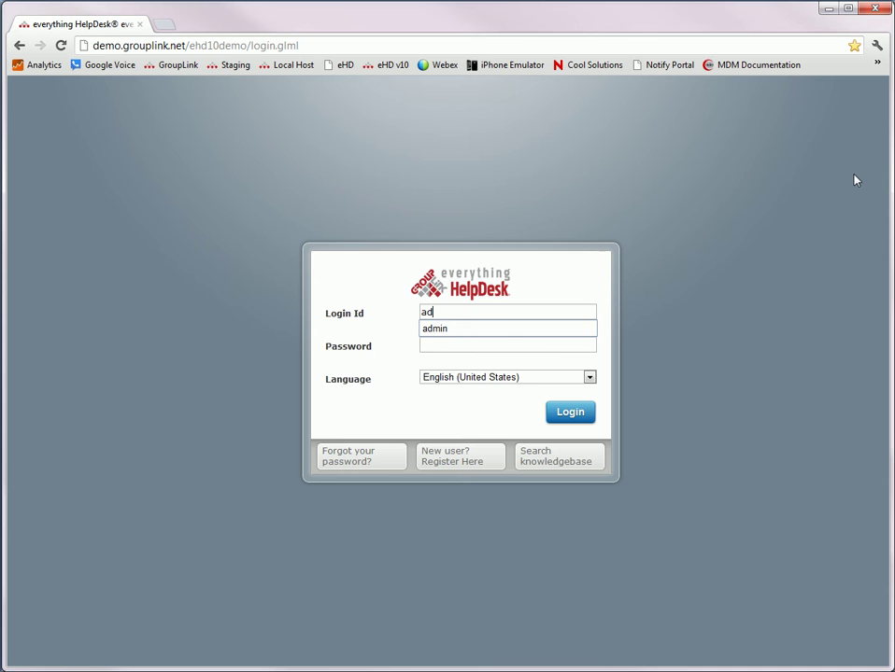
key("Tab")
type("admin")
key("Return")
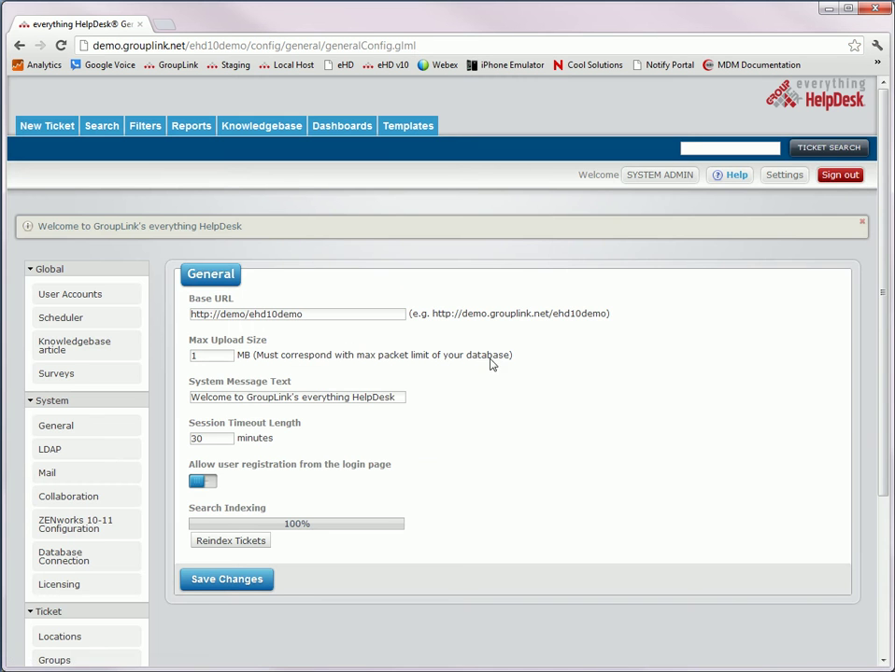
Open Assignments settings and begin a new, empty assignment
scroll(481, 397, "down", 3)
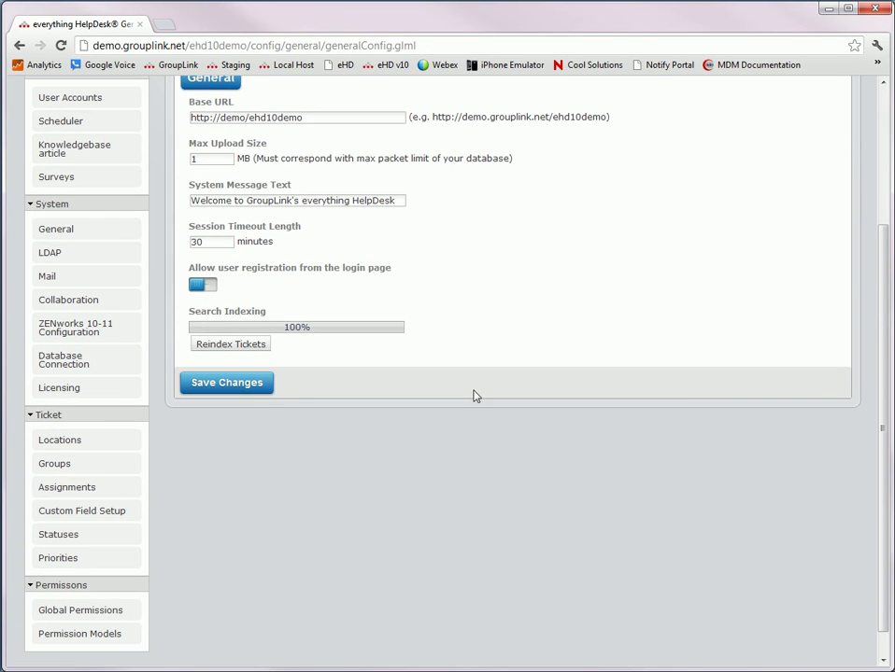
left_click(45, 490)
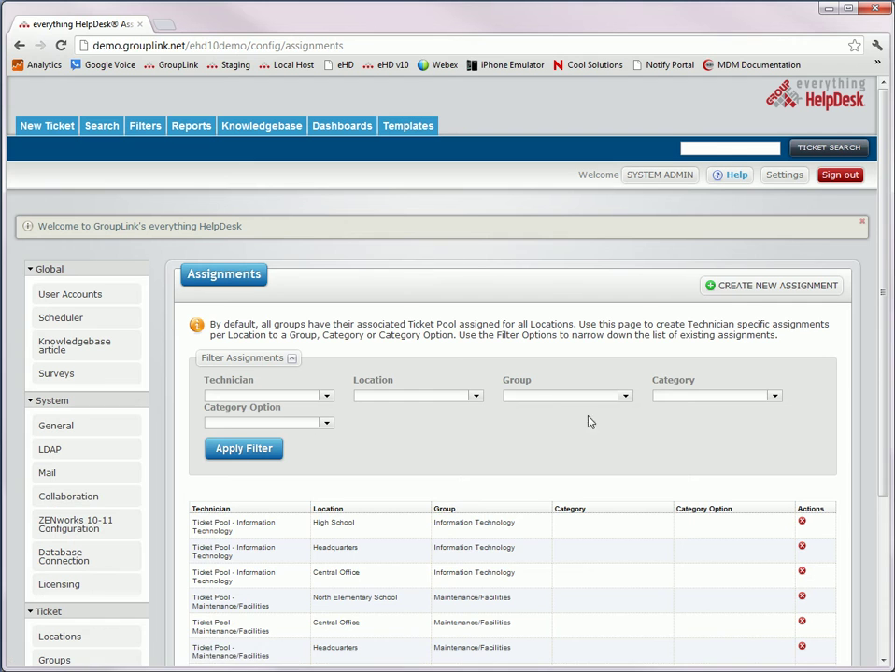
left_click(739, 287)
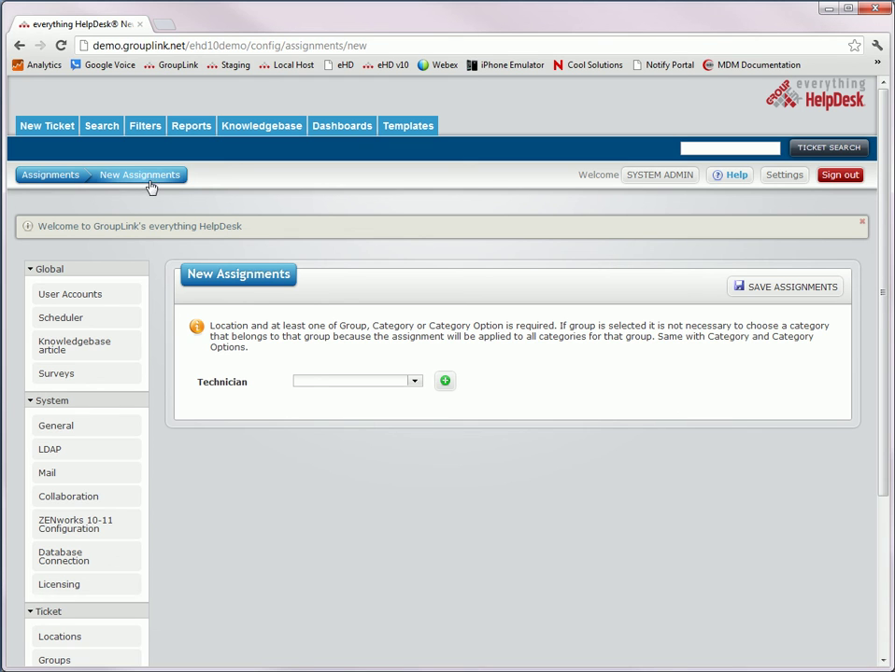
Return to Assignments, go to Groups, and edit the Information Technology group
left_click(48, 180)
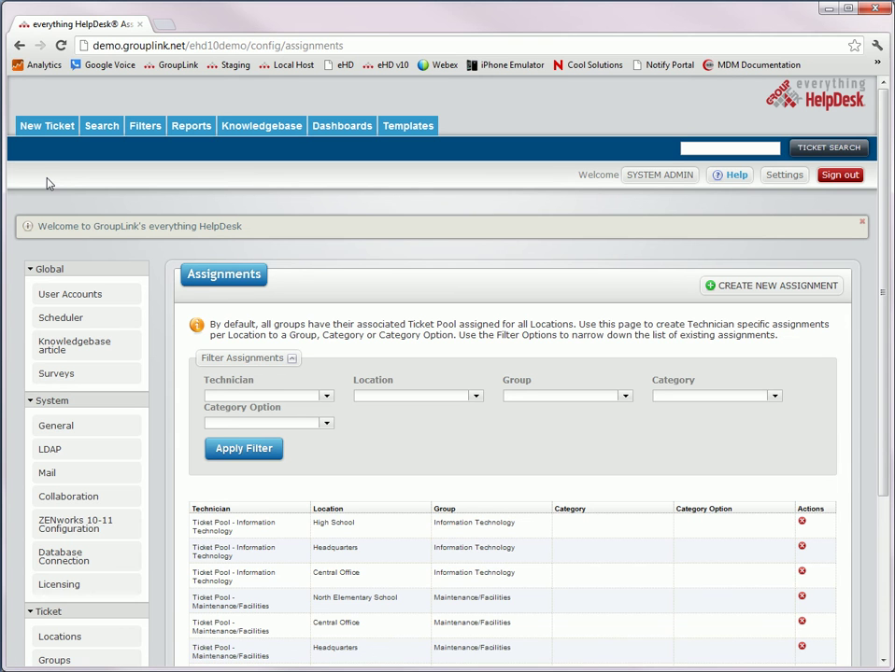
scroll(206, 340, "down", 3)
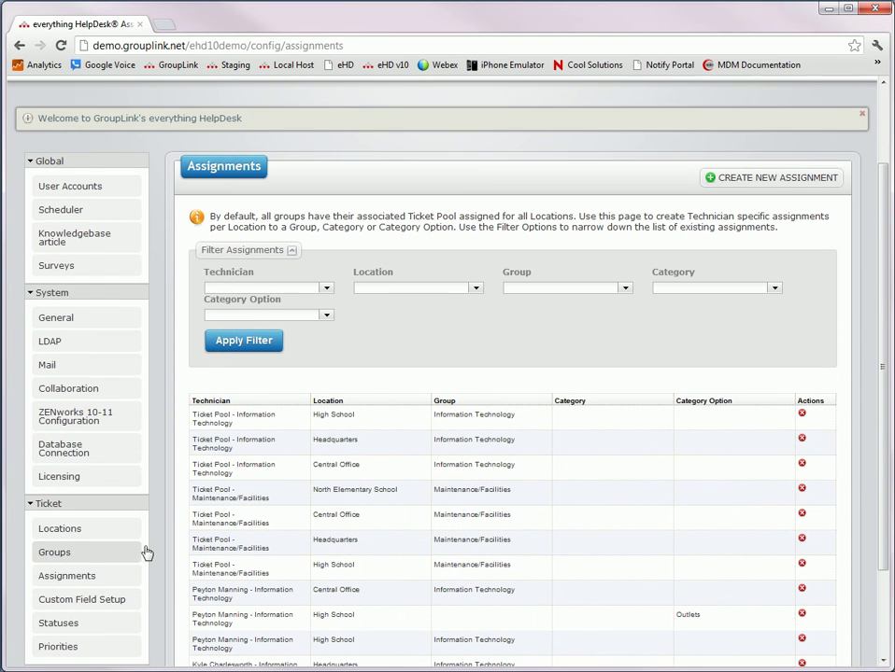
left_click(104, 553)
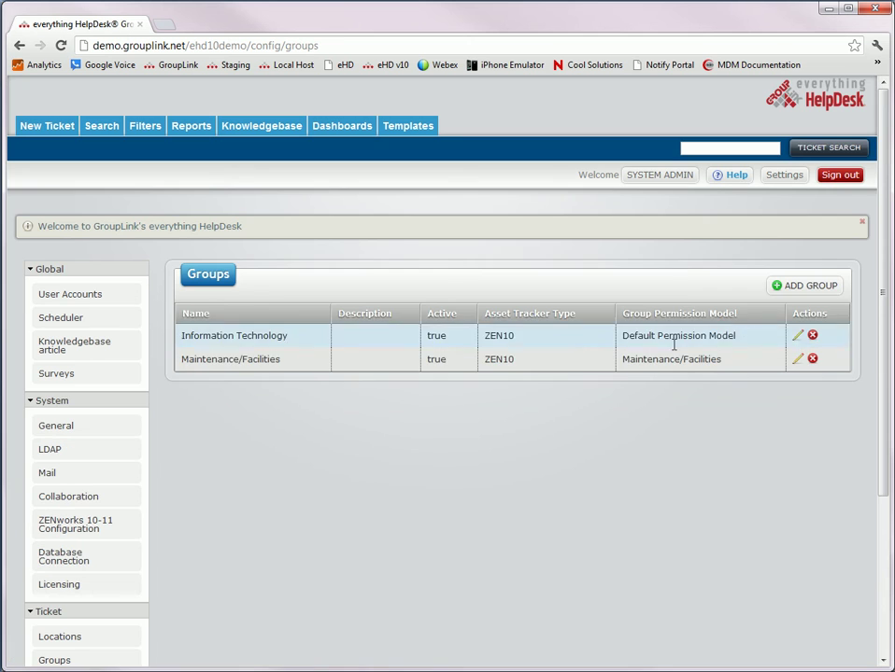
left_click(796, 336)
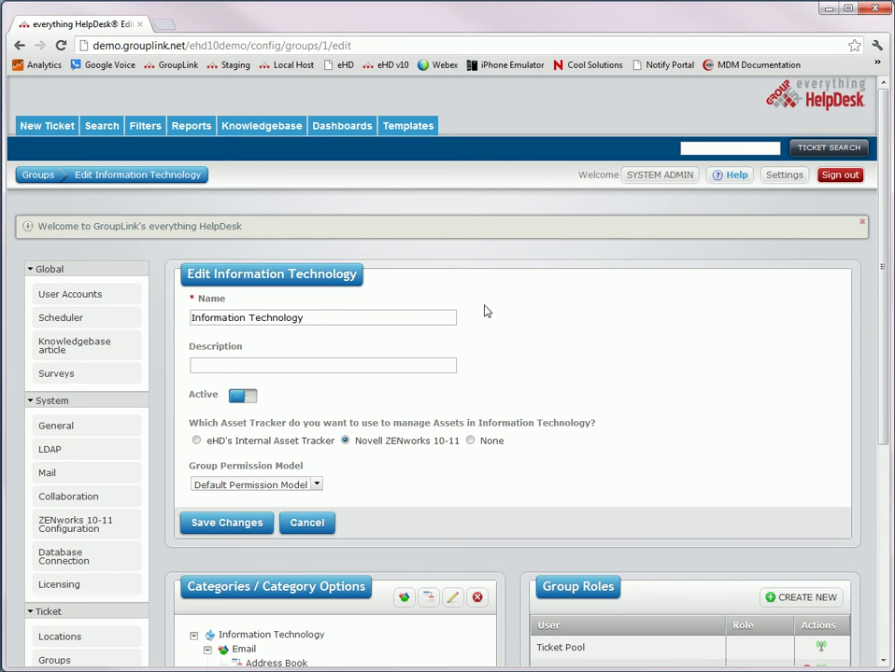
Toggle the group's Active setting off and back on, then review categories and roles
left_click(241, 399)
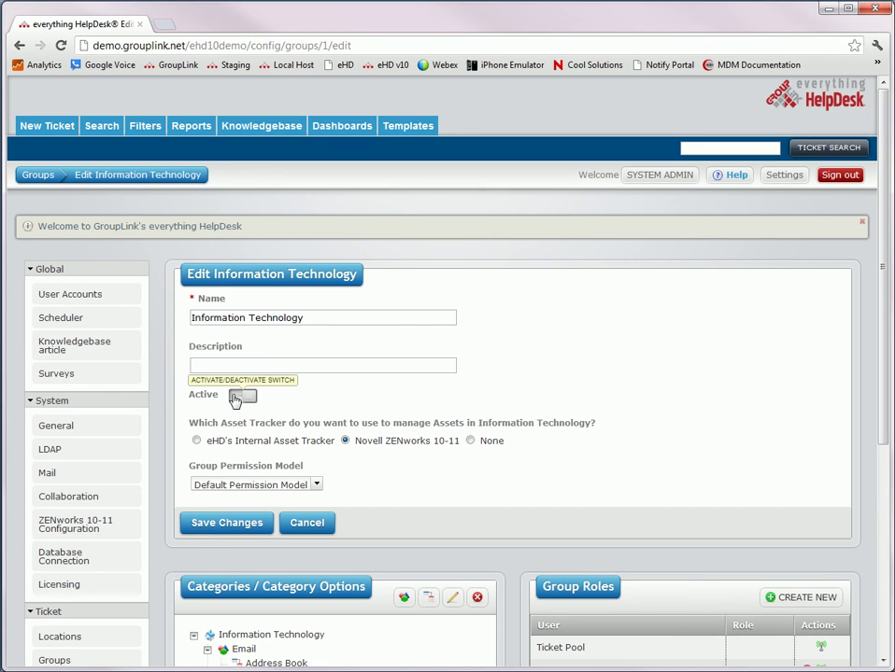
left_click(237, 398)
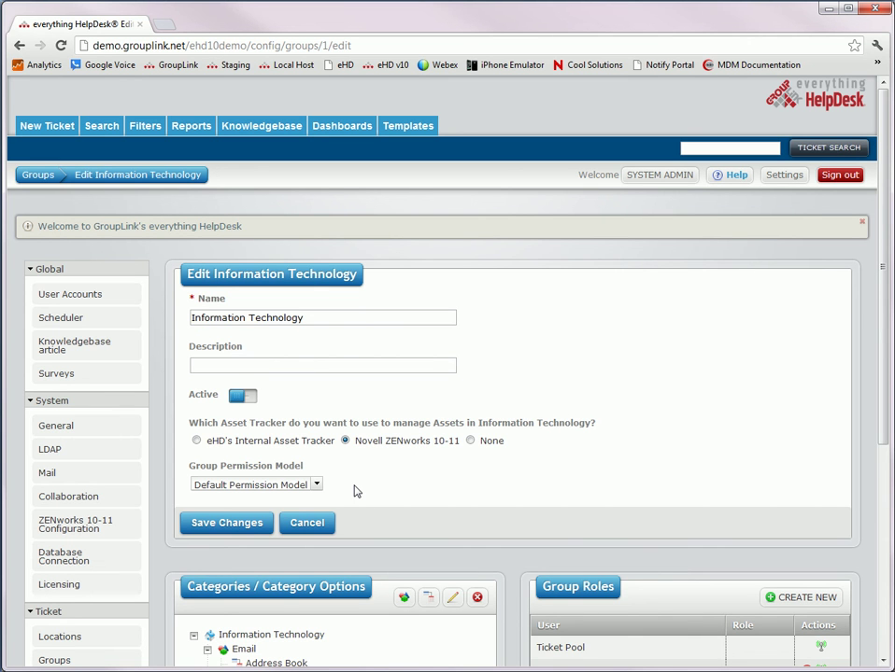
scroll(355, 492, "down", 4)
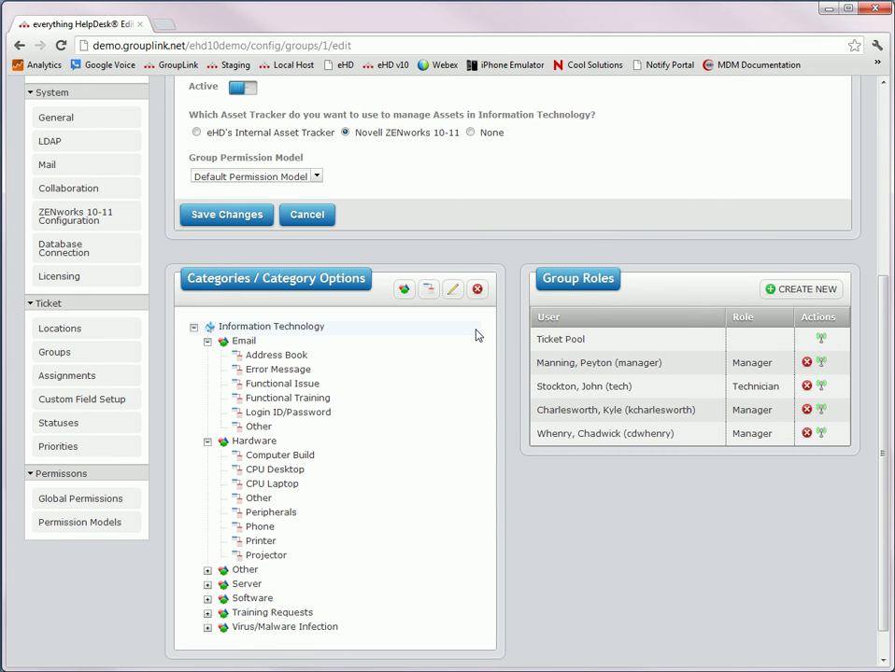
scroll(476, 335, "up", 3)
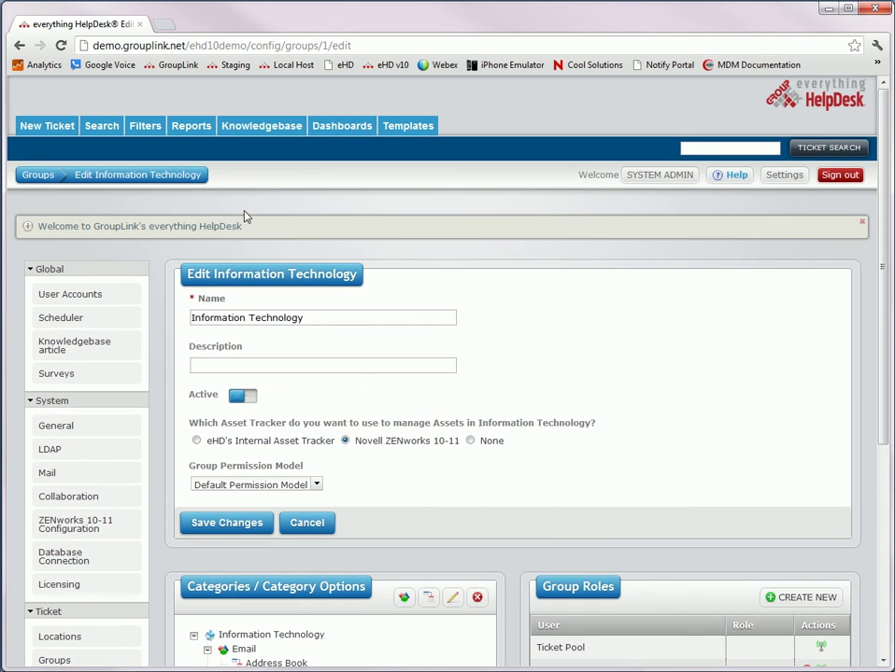
Open the Knowledgebase and read the General Maintenance Request article
left_click(238, 131)
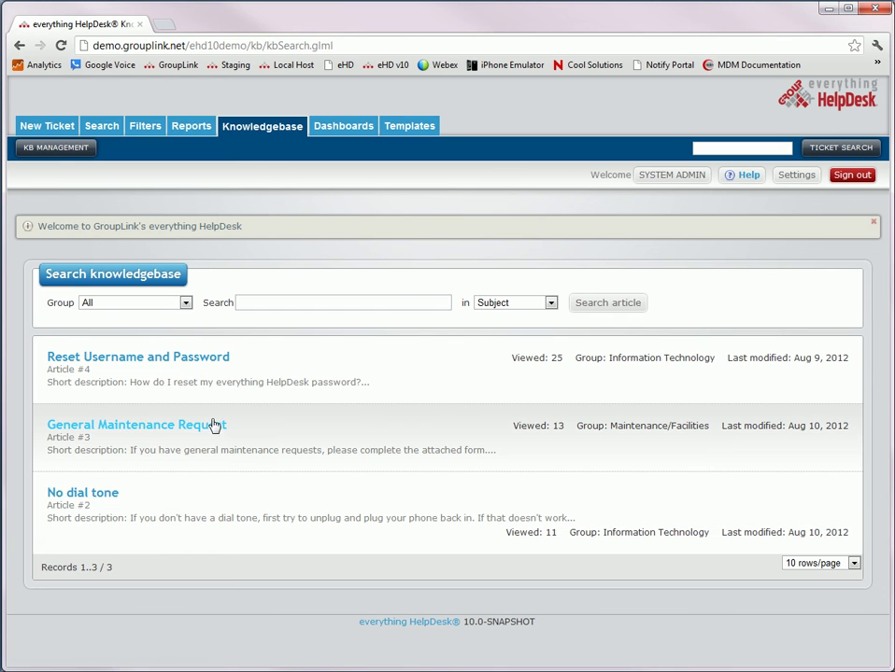
left_click(204, 428)
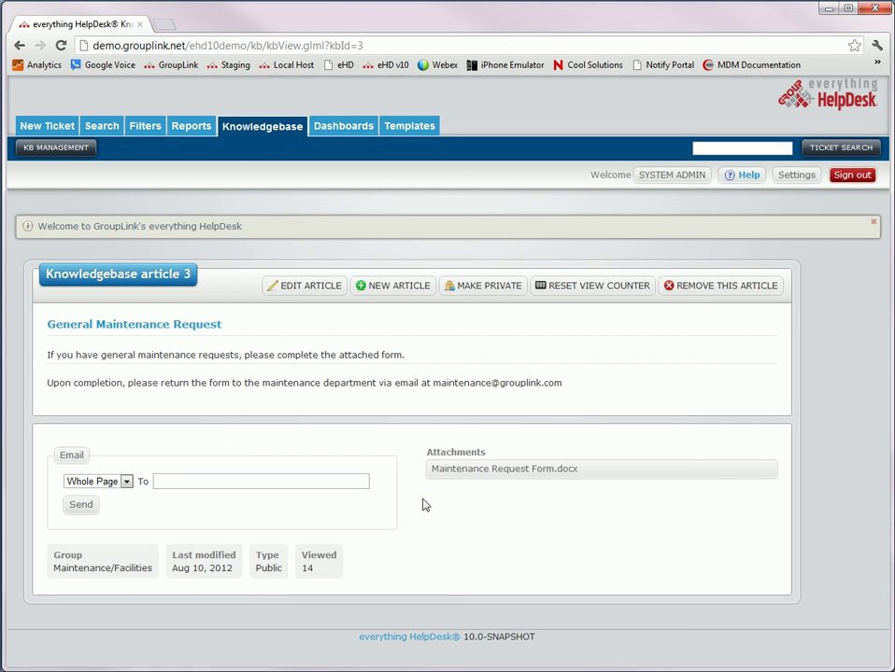
left_click(126, 483)
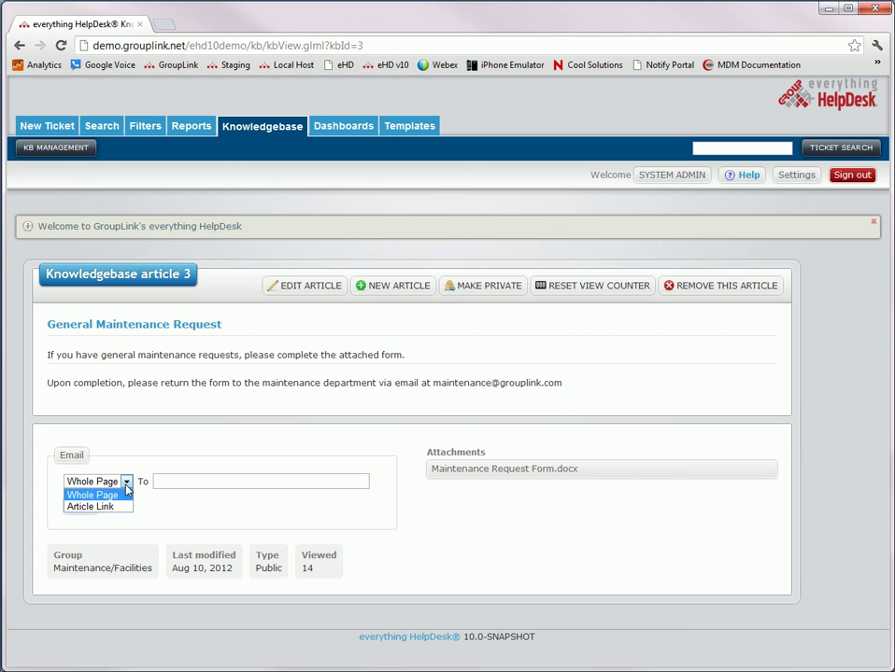
left_click(127, 487)
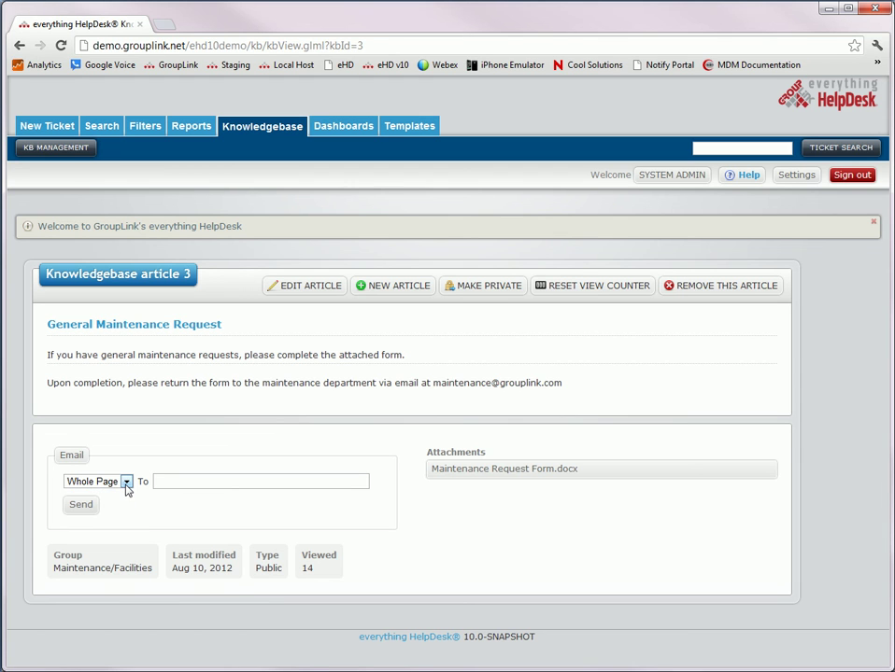